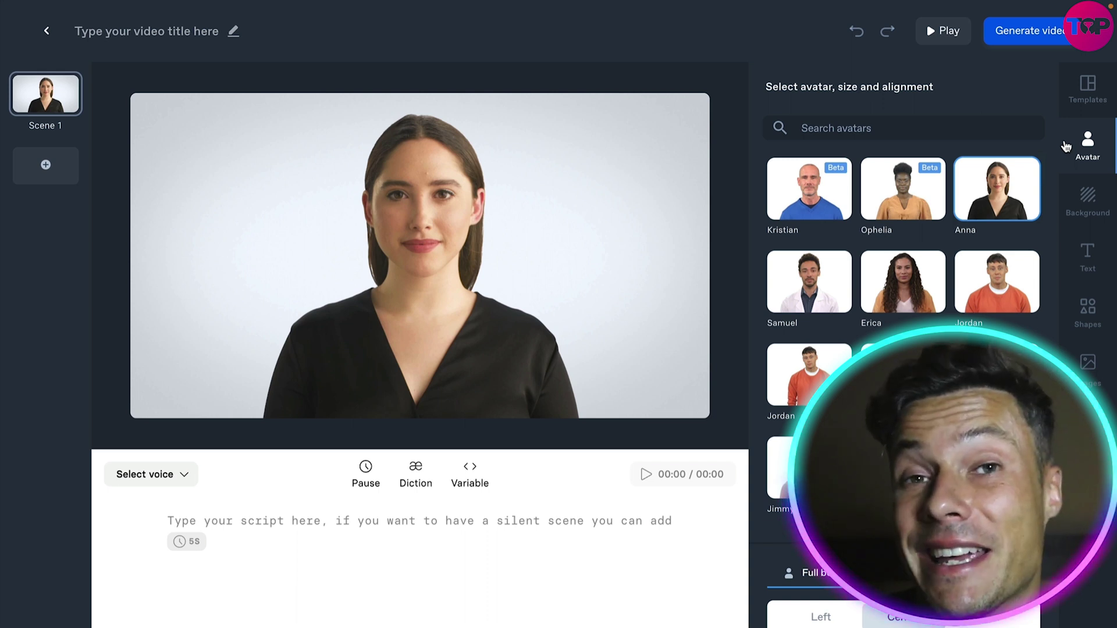
Try Erica, Jordan V2 and other presenters, then settle on Kristian for Scene 1.
left_click(903, 375)
left_click(997, 374)
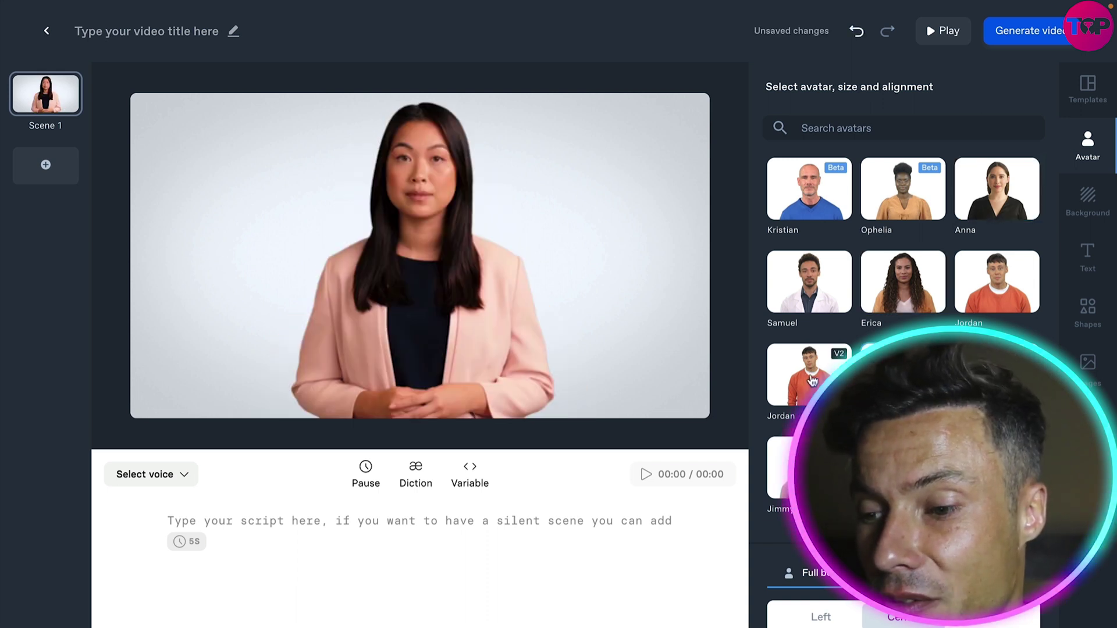
left_click(809, 375)
left_click(903, 468)
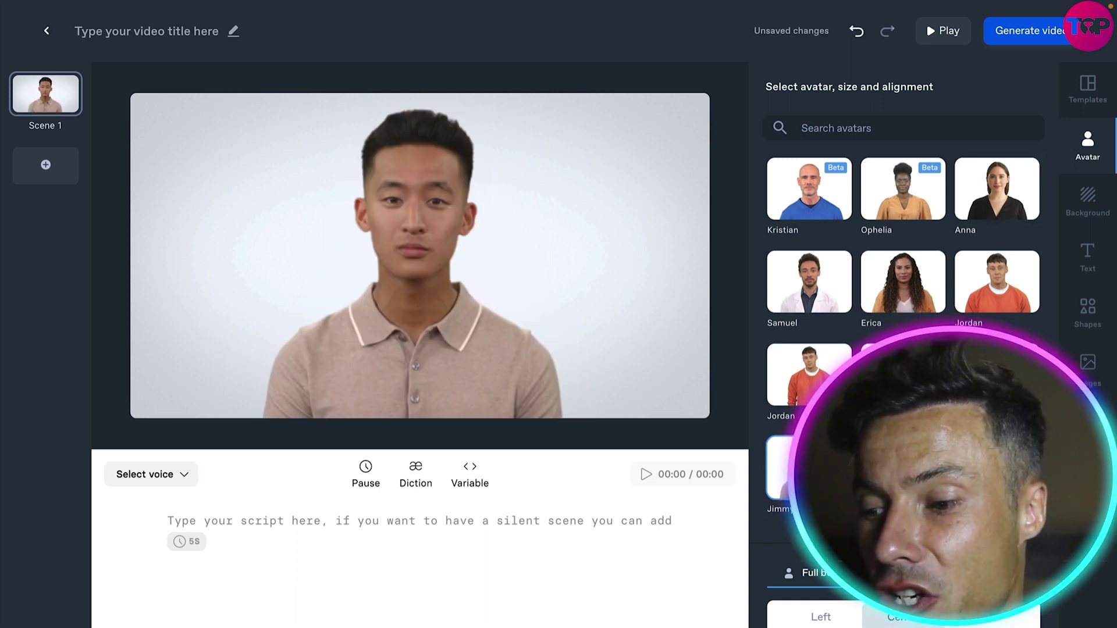
left_click(997, 468)
left_click(809, 468)
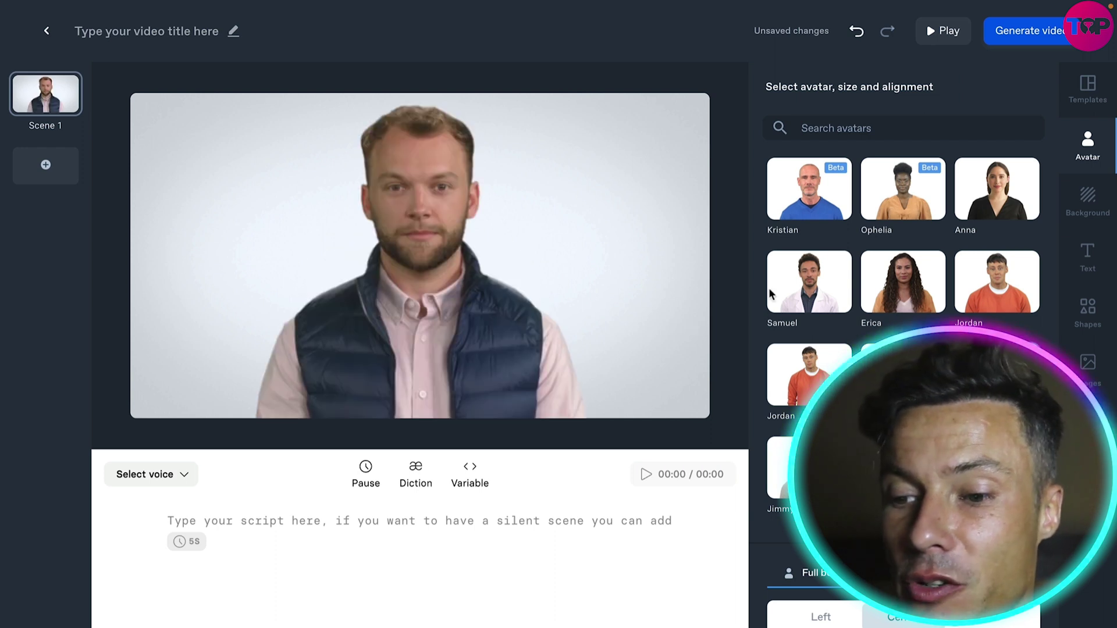
left_click(808, 184)
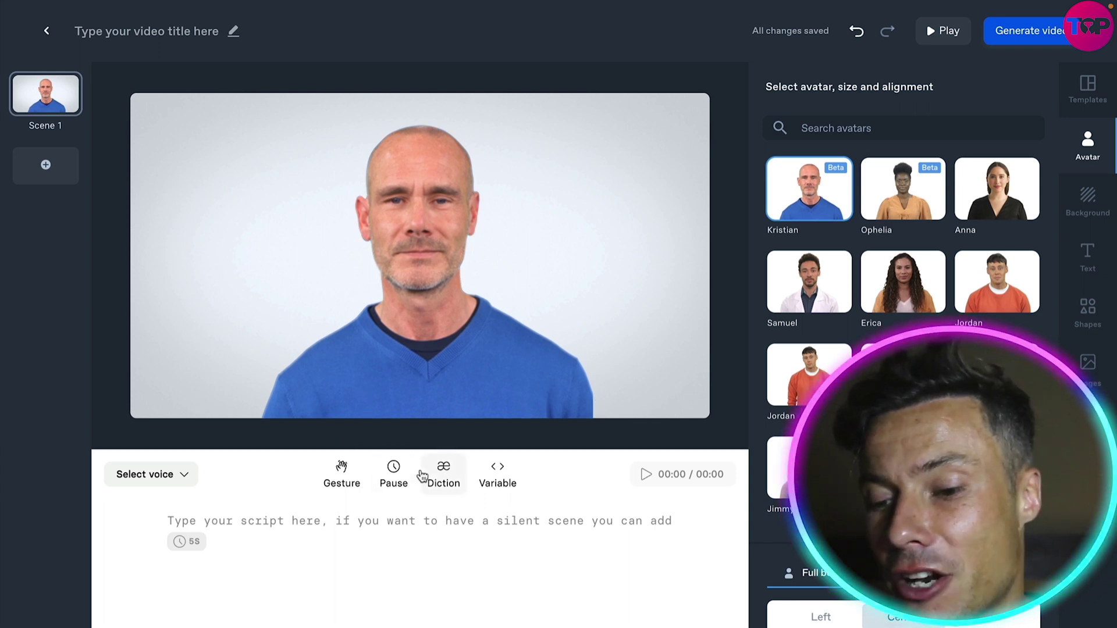
Insert a gesture chip at the start of the empty script and attempt a paste.
left_click(341, 474)
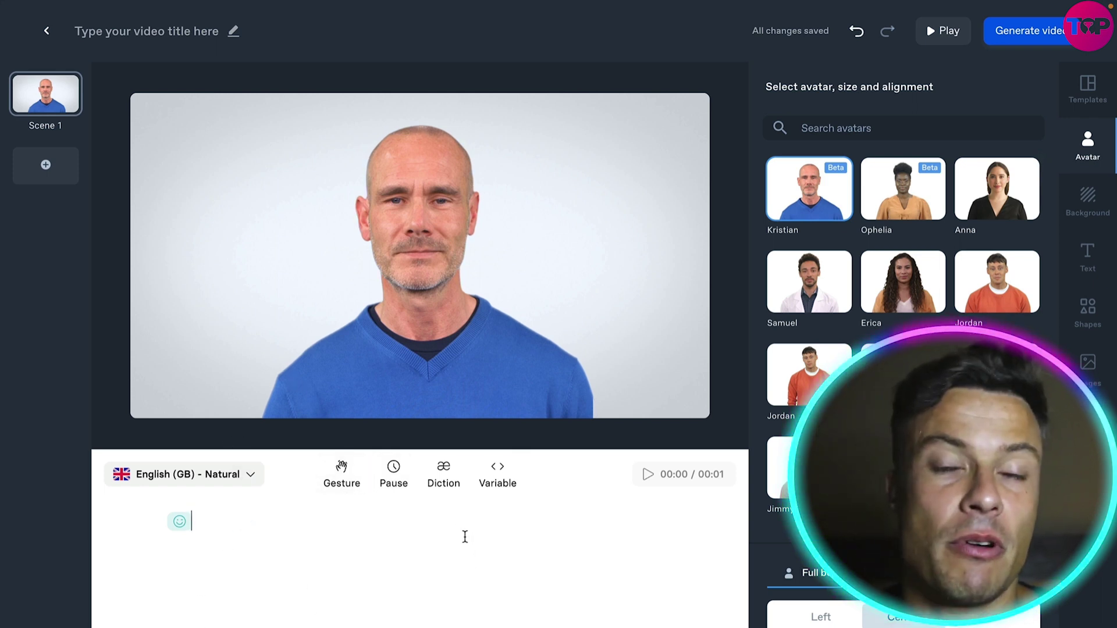
key("ctrl+v")
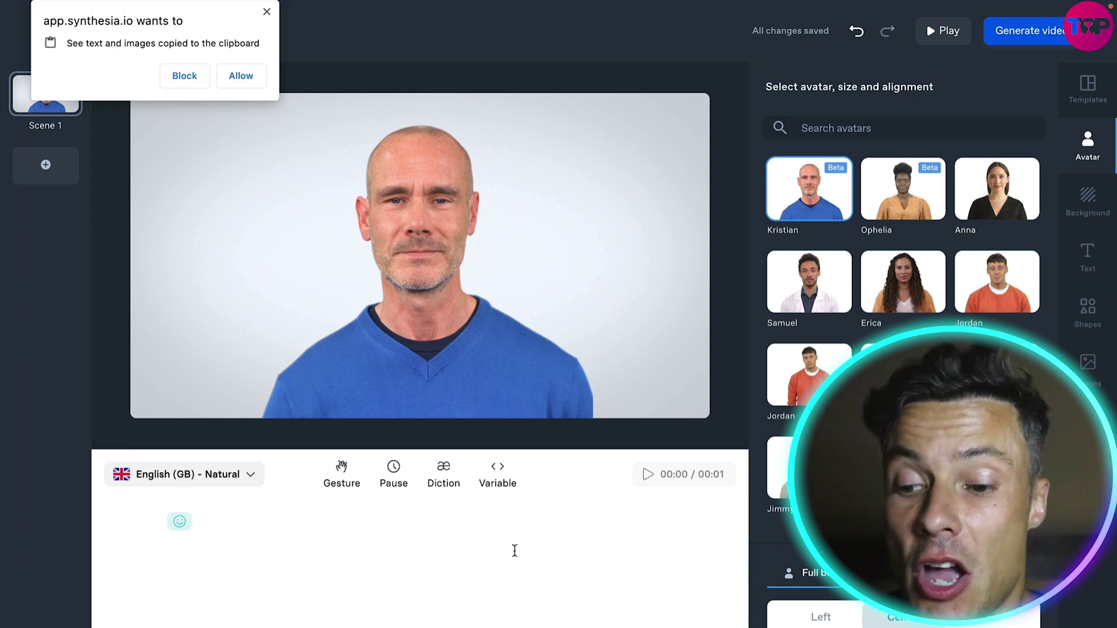
Type the YouTube welcome script announcing a video about synthesia and dismiss the clipboard prompt.
type("hi everyon")
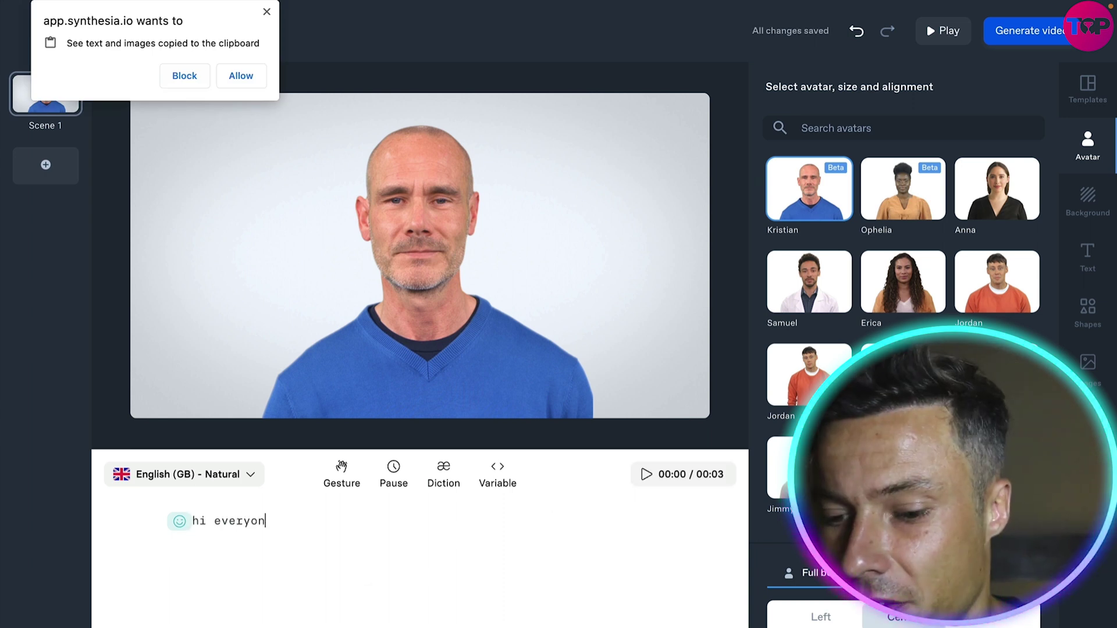
type("e welcome back to y")
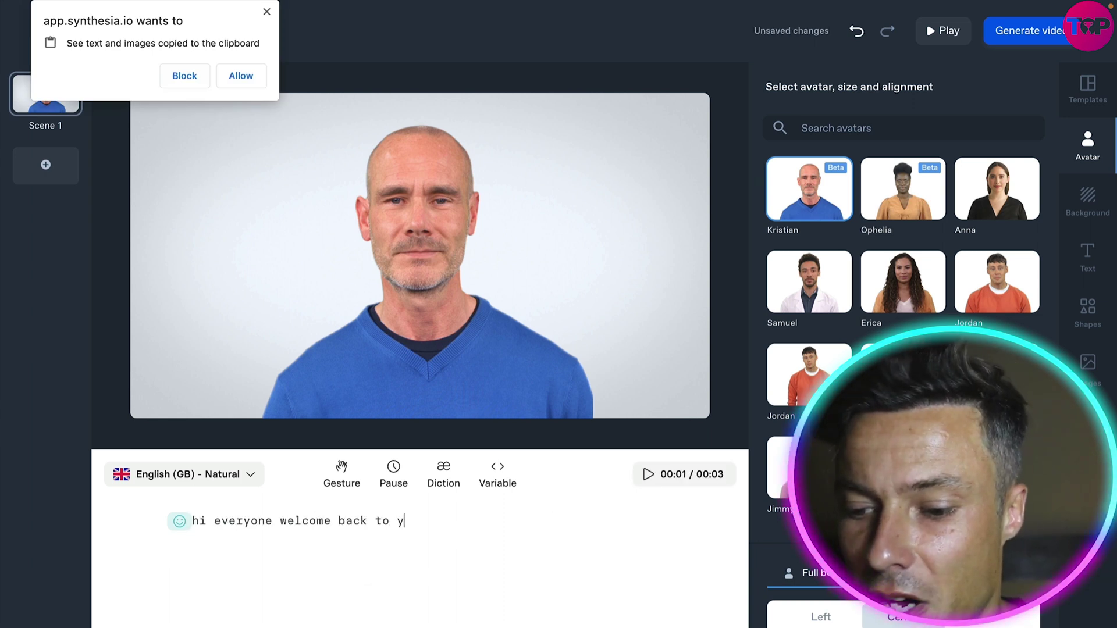
key("BackSpace")
type("our youtube channel in")
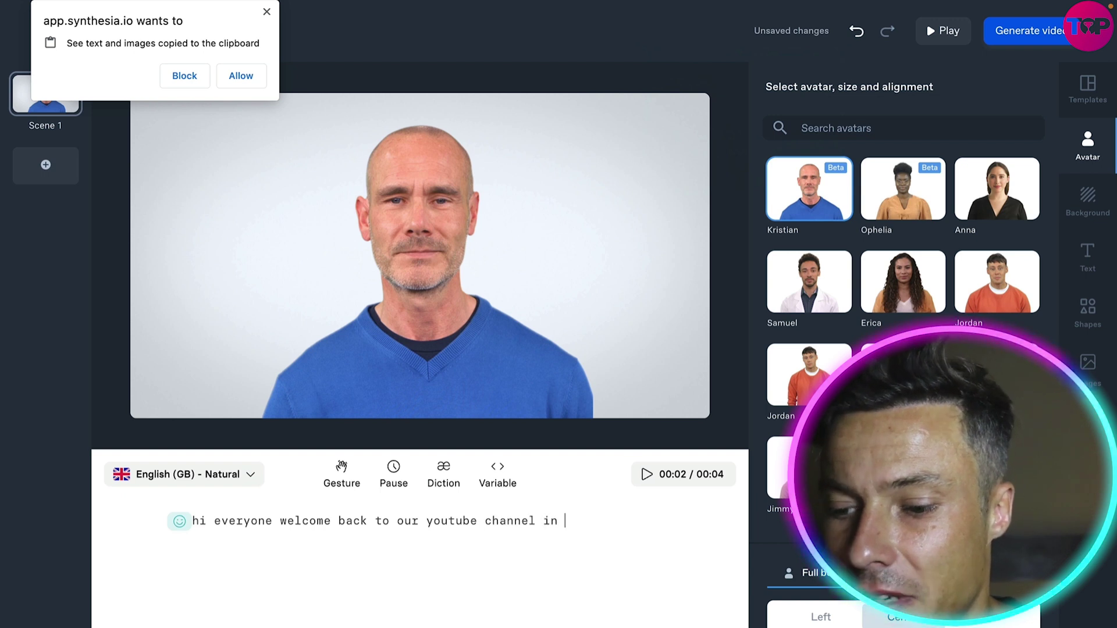
type(" todays video we")
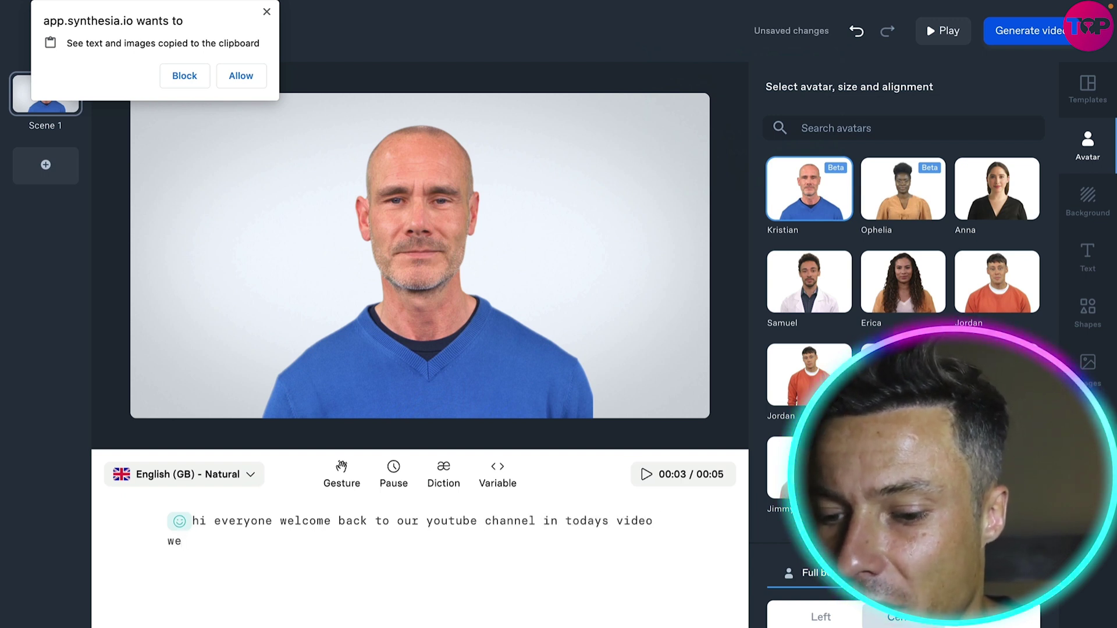
type(" are going to ta")
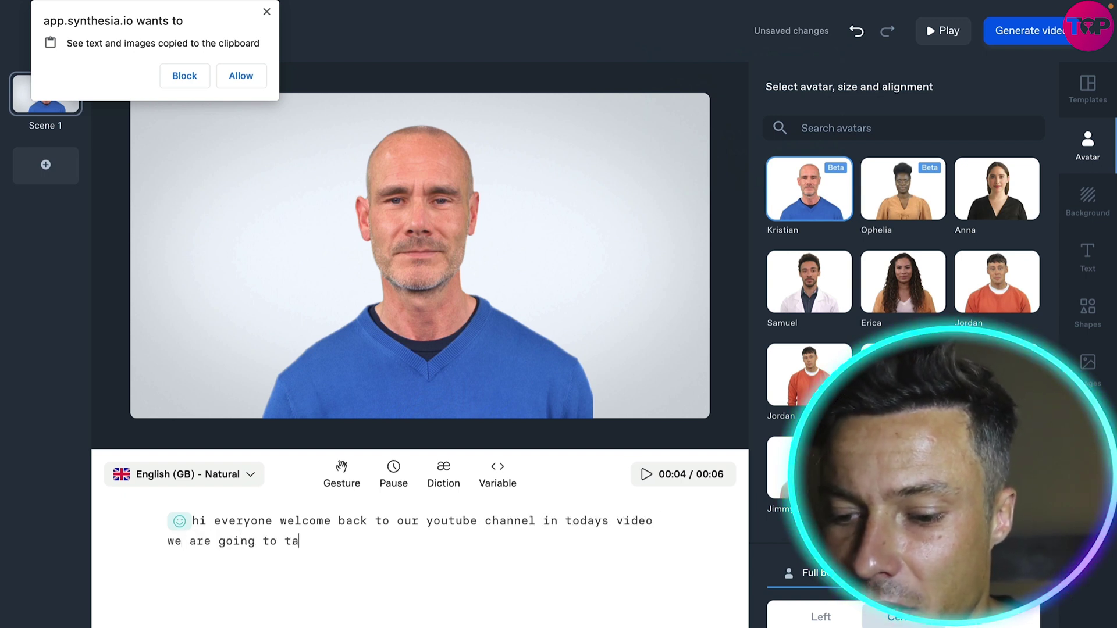
type("lk about synthesia")
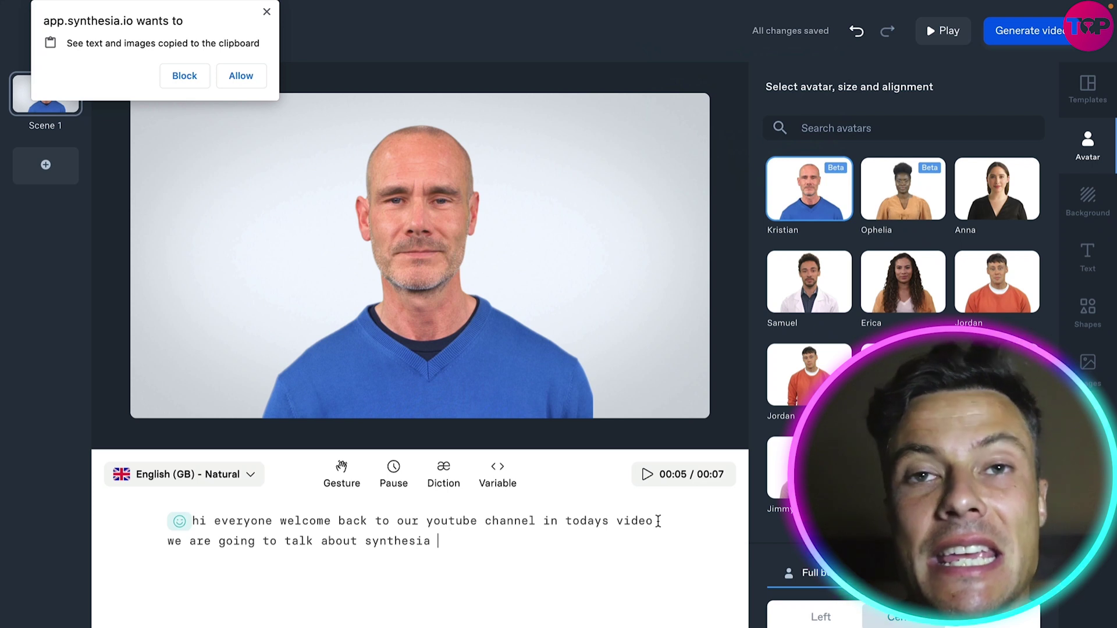
left_click(267, 12)
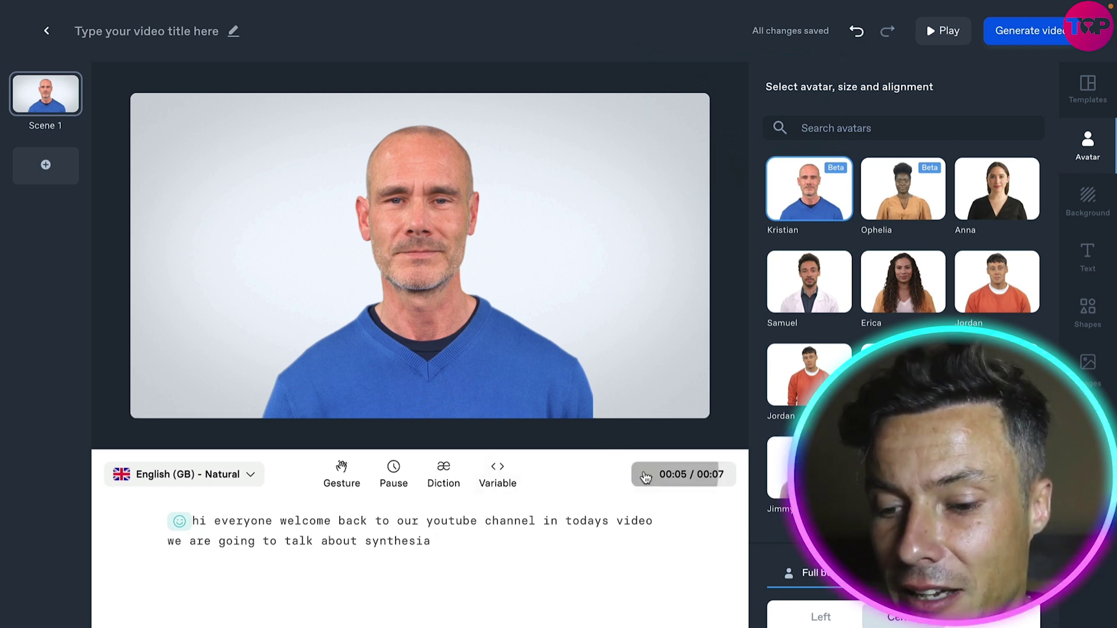
Preview the script, then add an Eyebrows Up gesture after 'synthesia'.
left_click(648, 477)
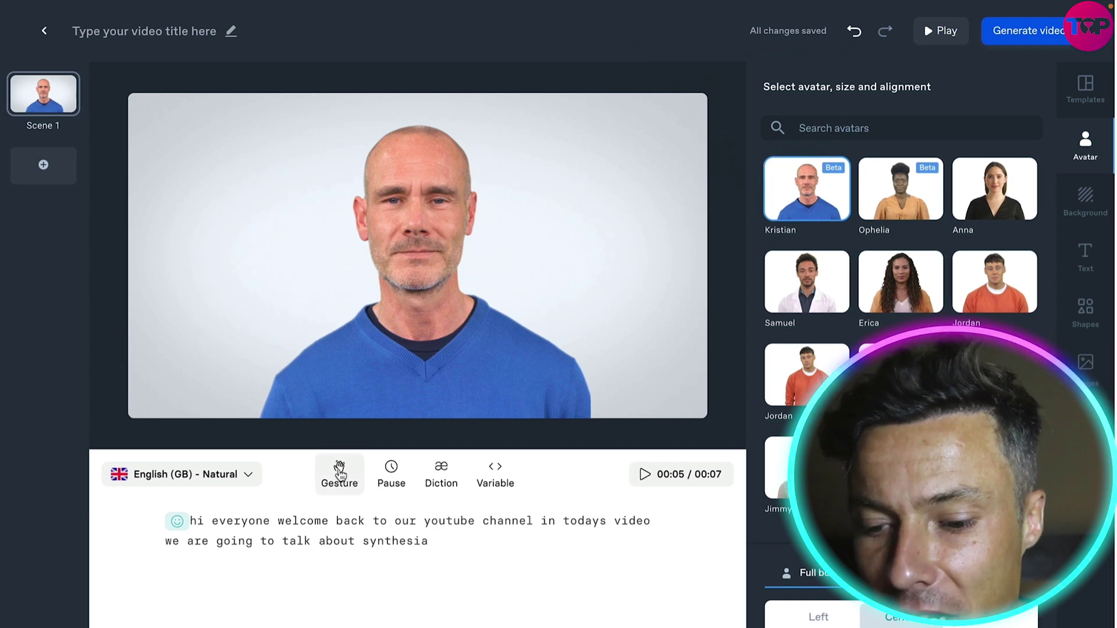
left_click(340, 474)
mouse_move(449, 544)
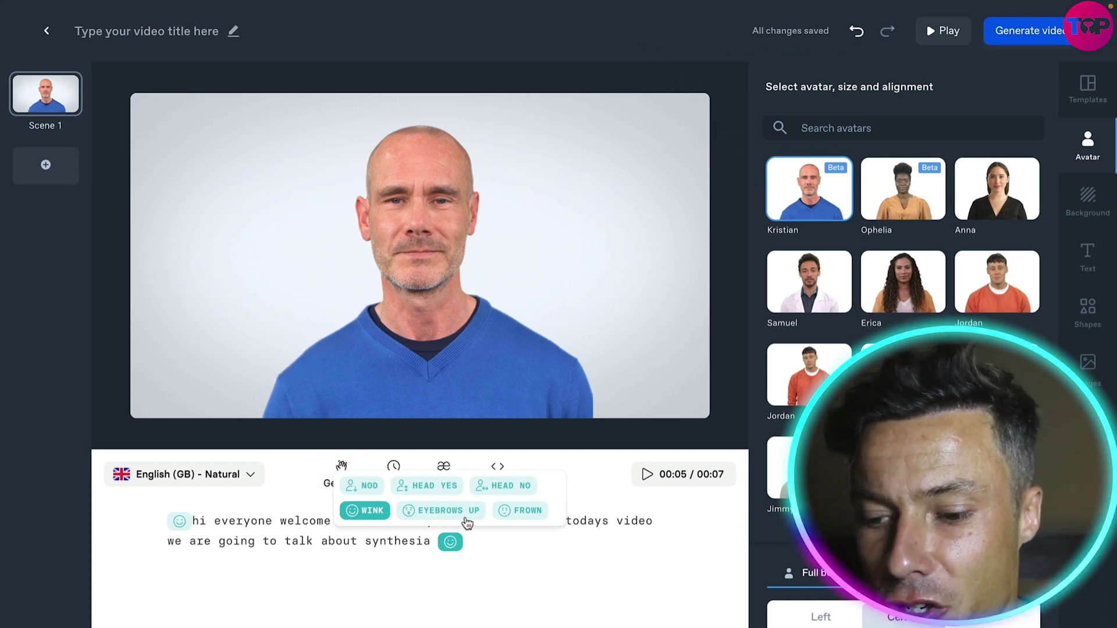
left_click(453, 516)
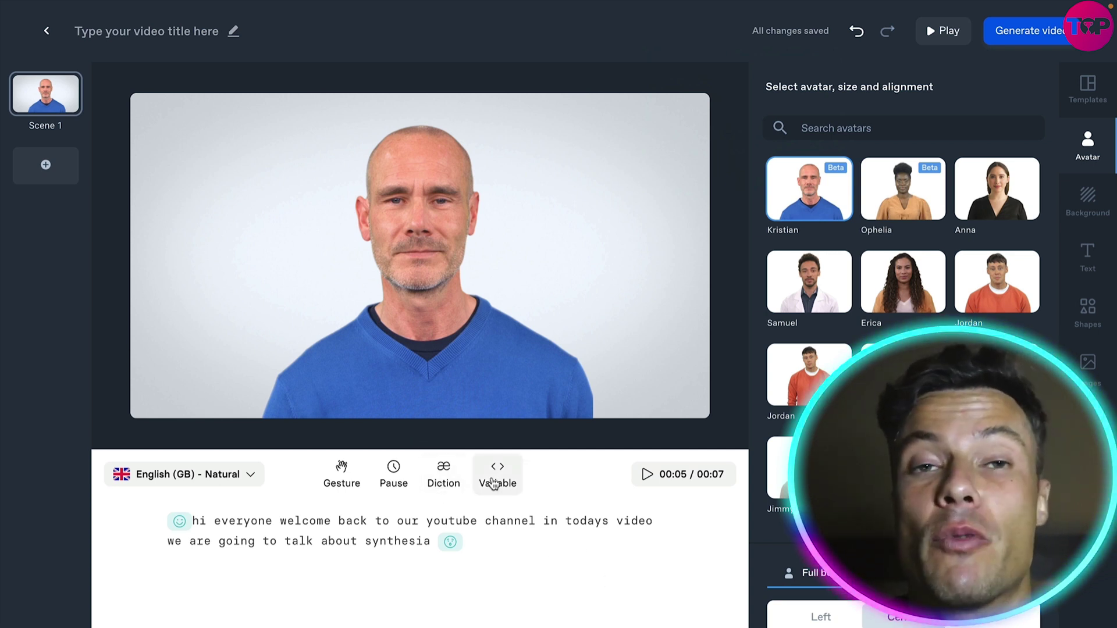
left_click(495, 480)
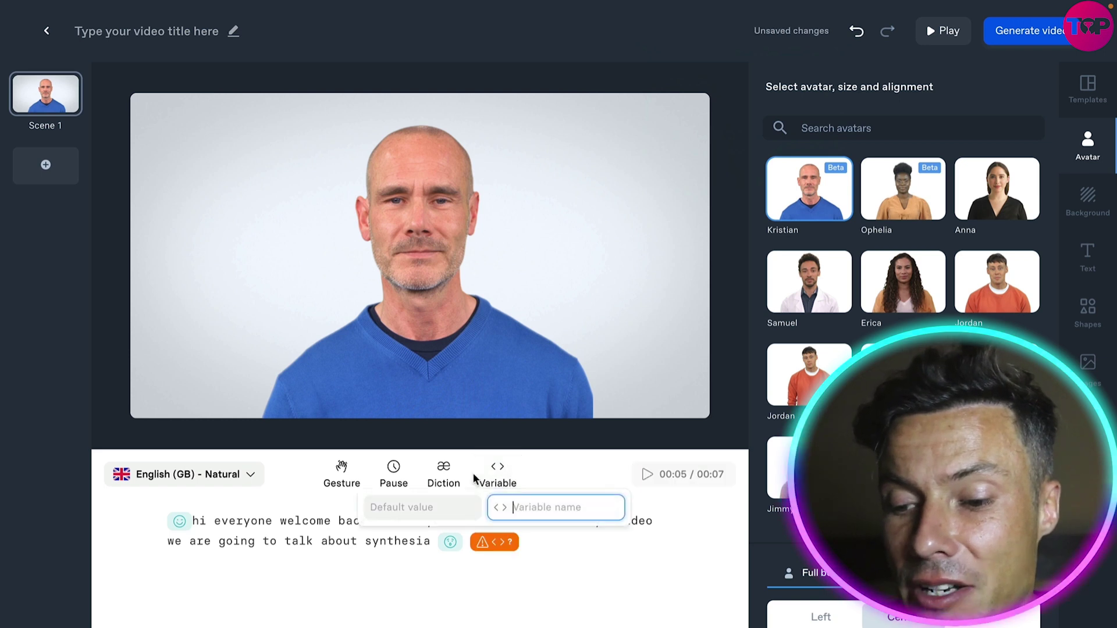
left_click(199, 585)
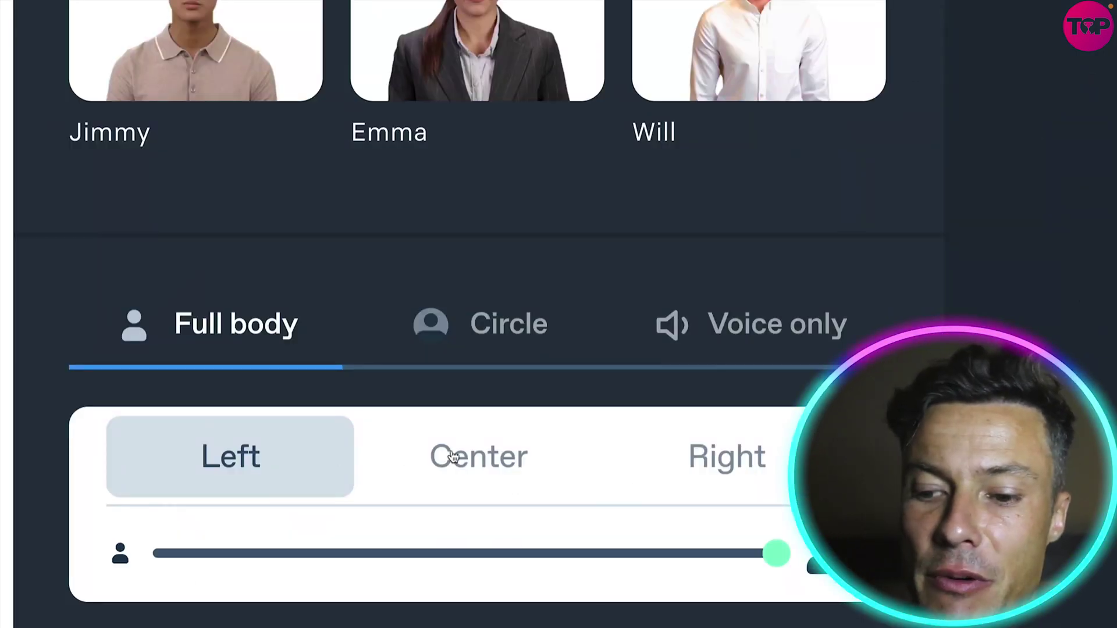
left_click(453, 458)
left_click(701, 455)
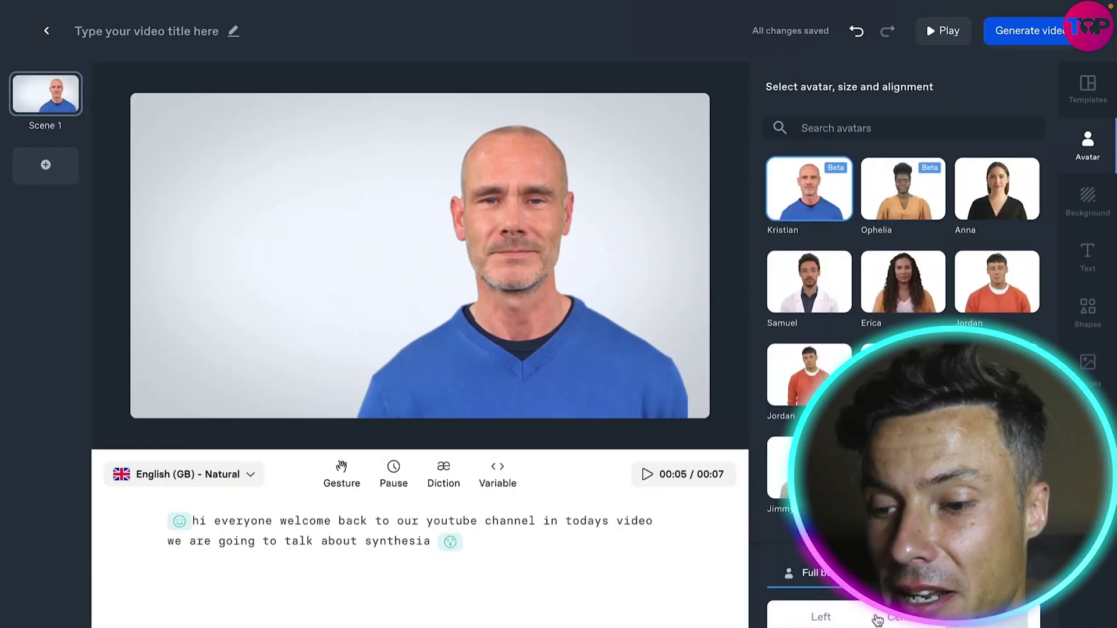
left_click(877, 620)
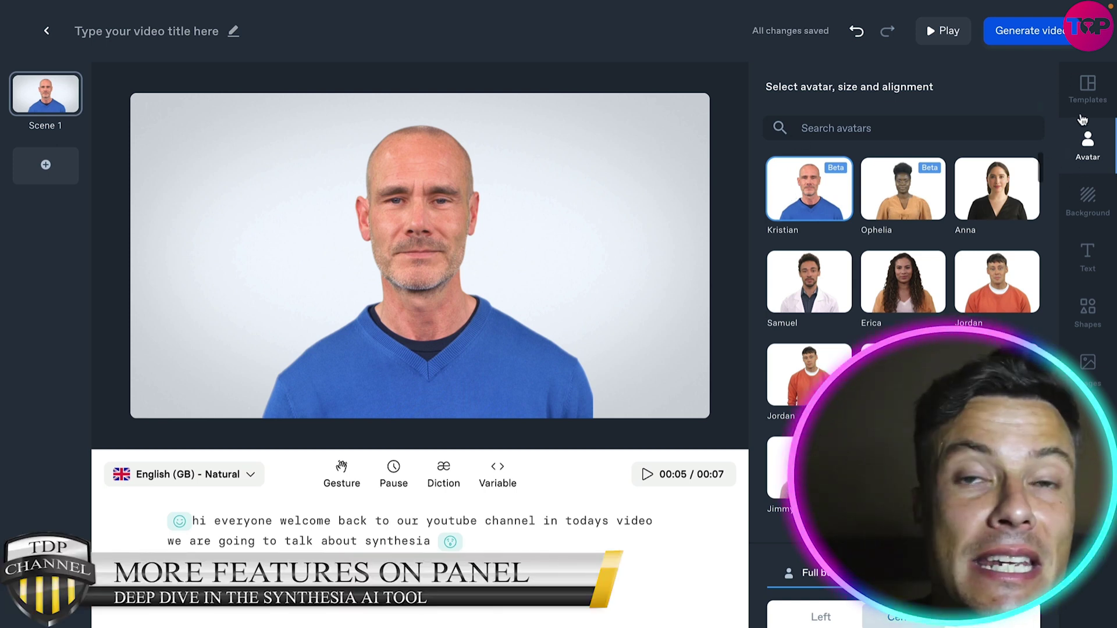
left_click(1088, 90)
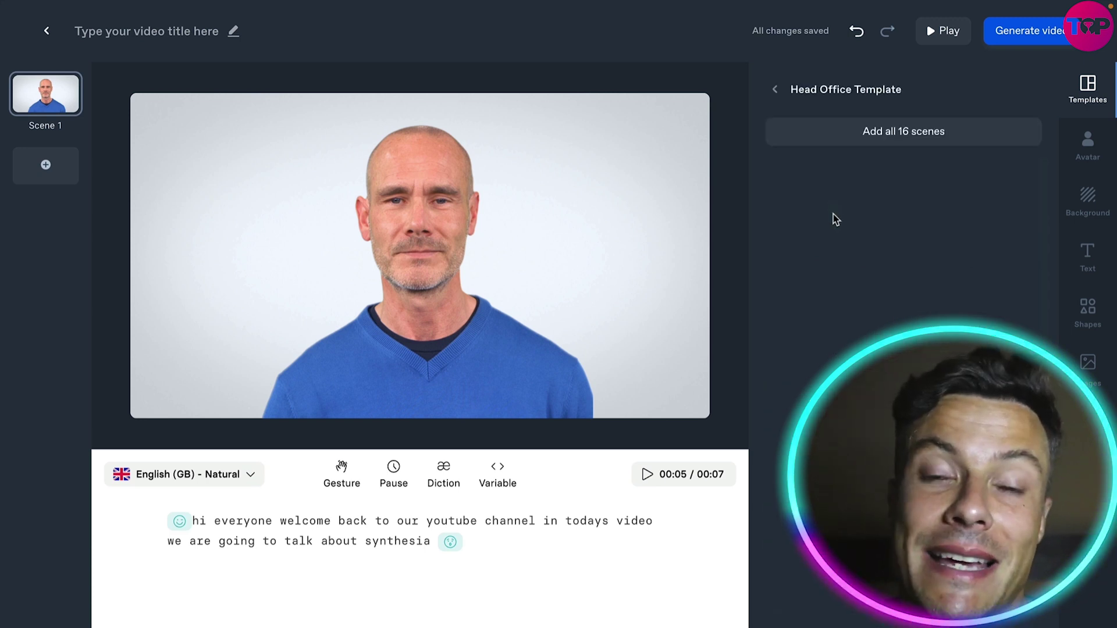
Return to the Avatar panel and bring up the Background colour options.
left_click(1088, 144)
left_click(1087, 199)
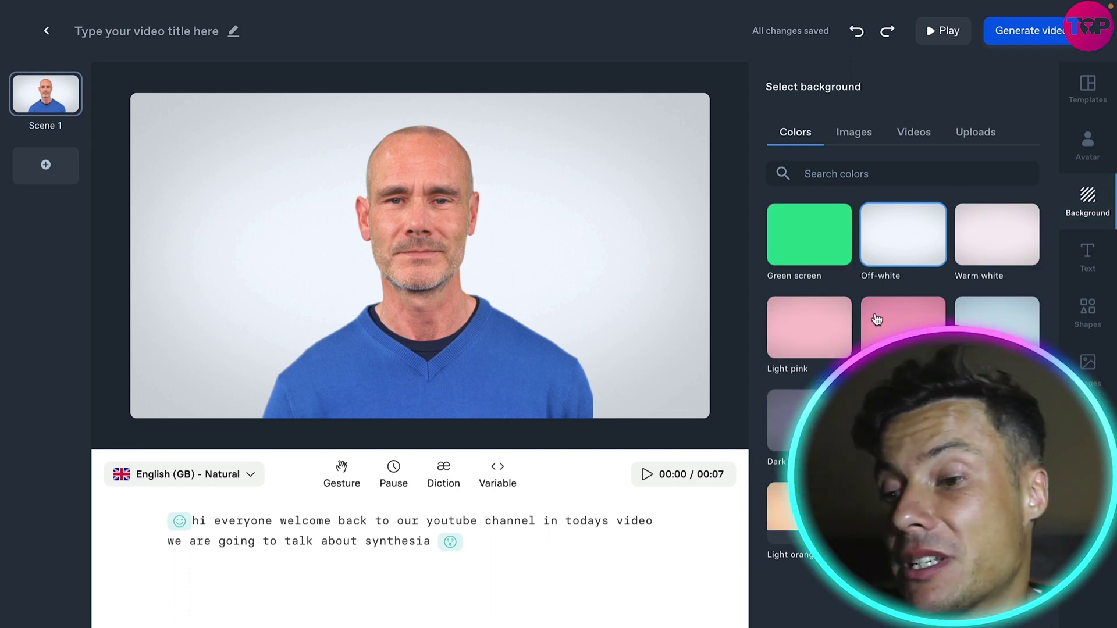
Try the metro station photo from Images as the scene background.
left_click(859, 137)
scroll(951, 314, "down", 1)
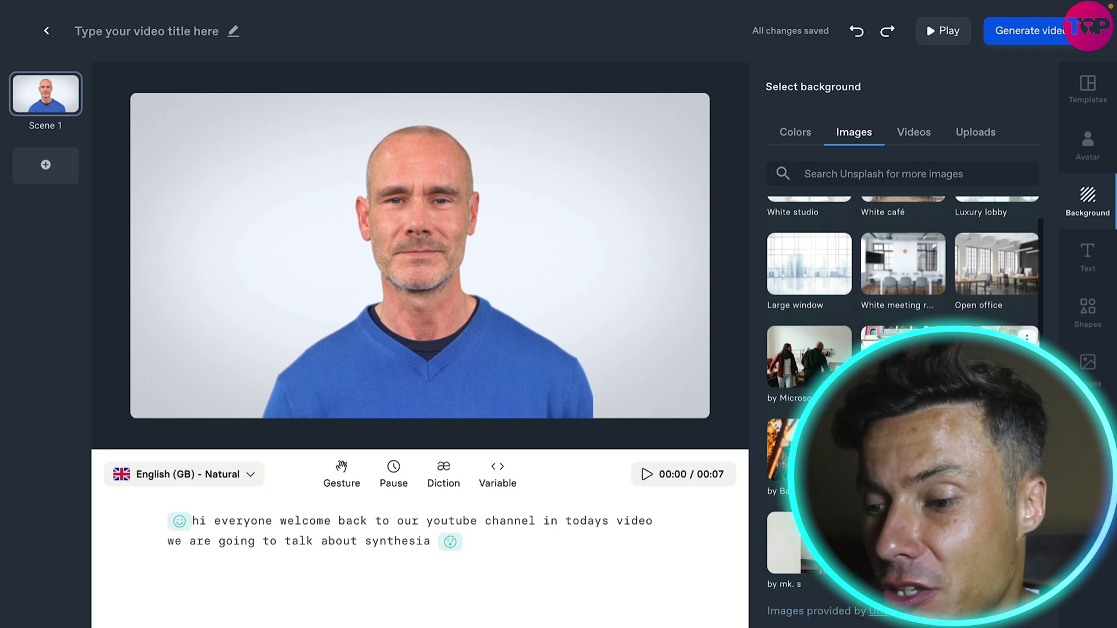
mouse_move(809, 358)
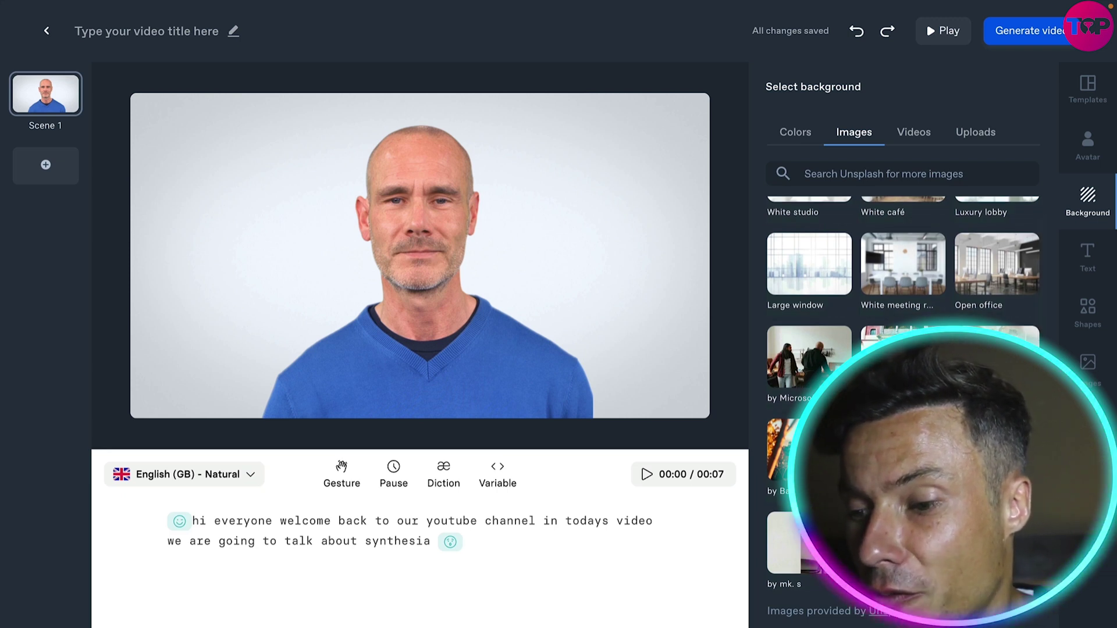
left_click(784, 451)
left_click(785, 544)
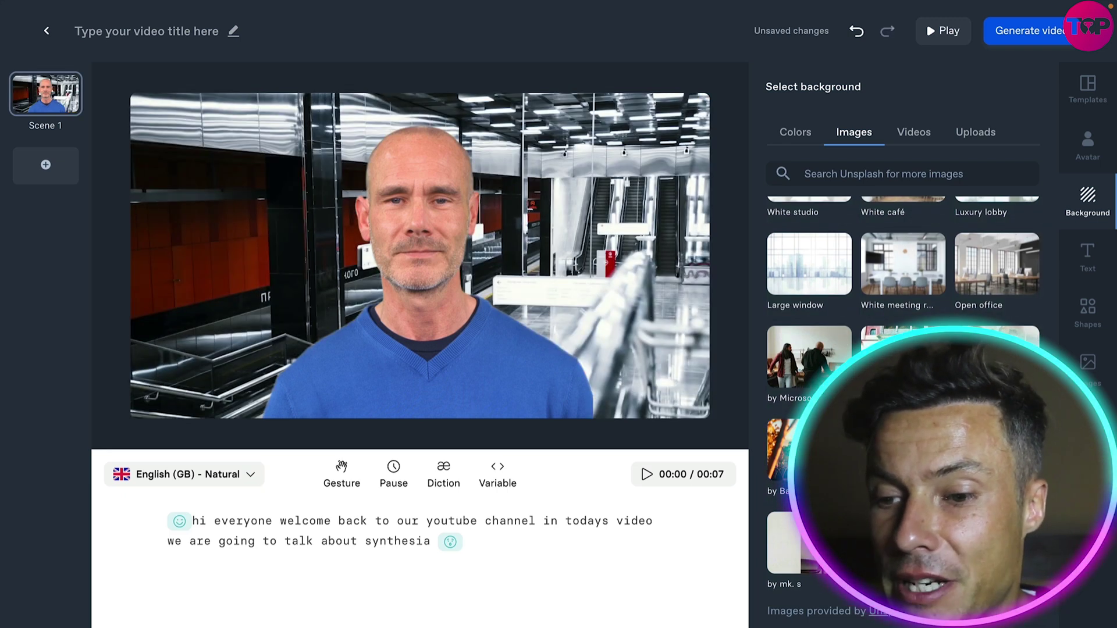
scroll(902, 349, "up", 1)
Set the purple particle video as the background and check the upload options.
left_click(919, 135)
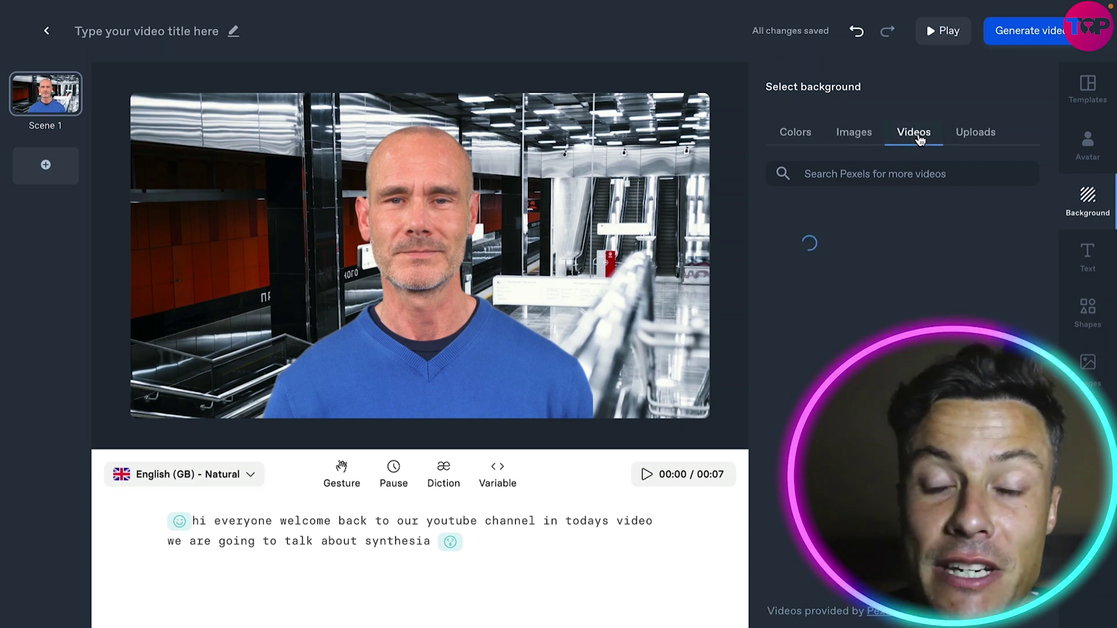
left_click(791, 419)
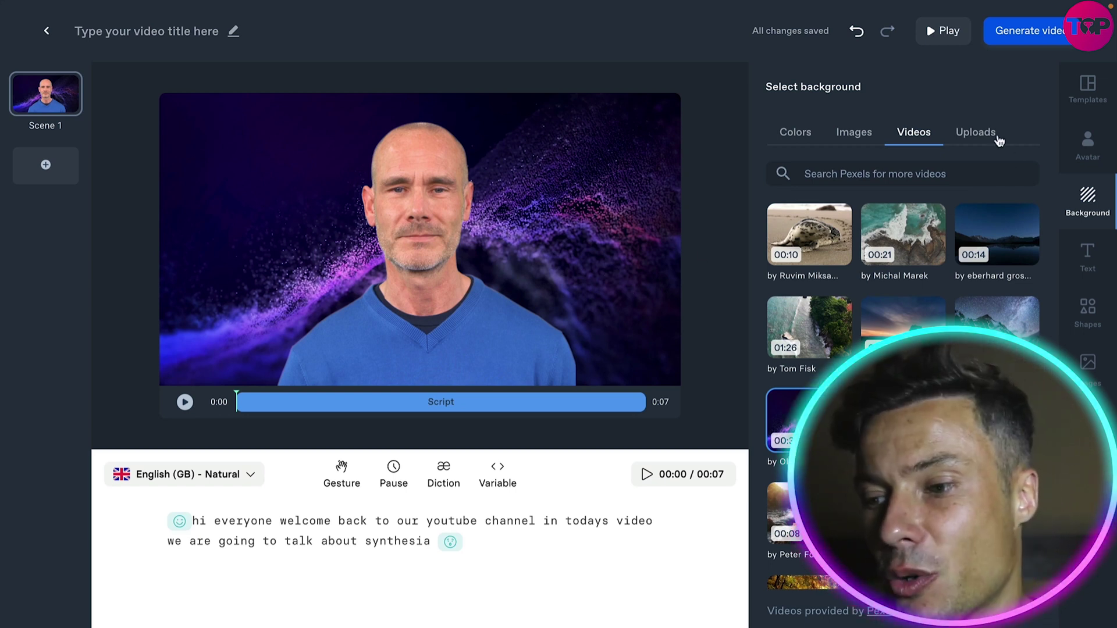
left_click(984, 137)
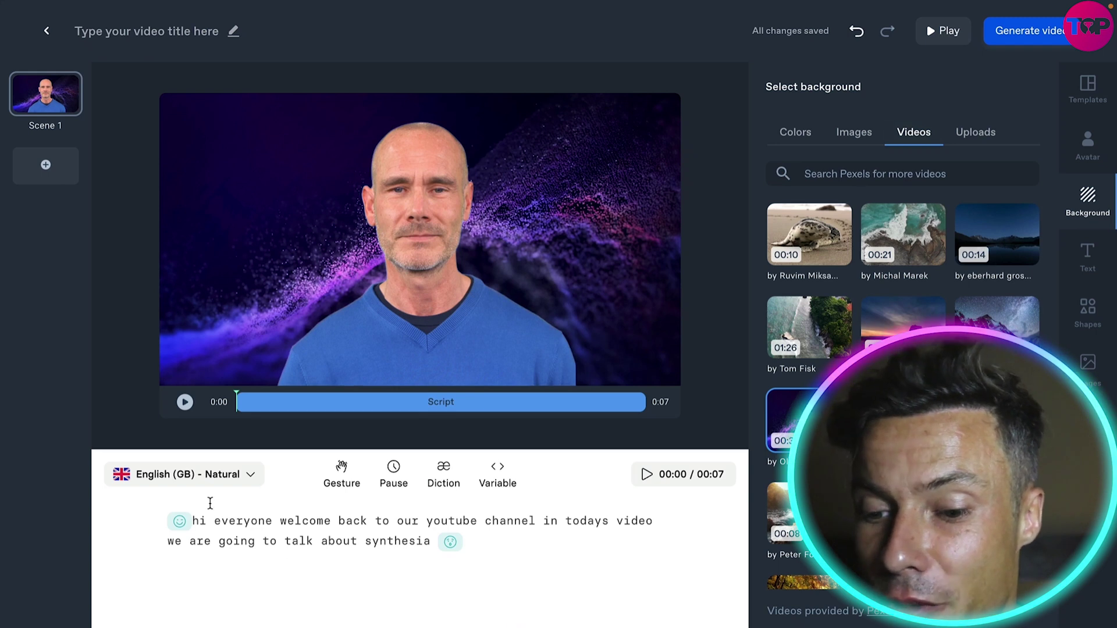
Glance through the Images, Music and Shapes panels in the sidebar.
left_click(1088, 369)
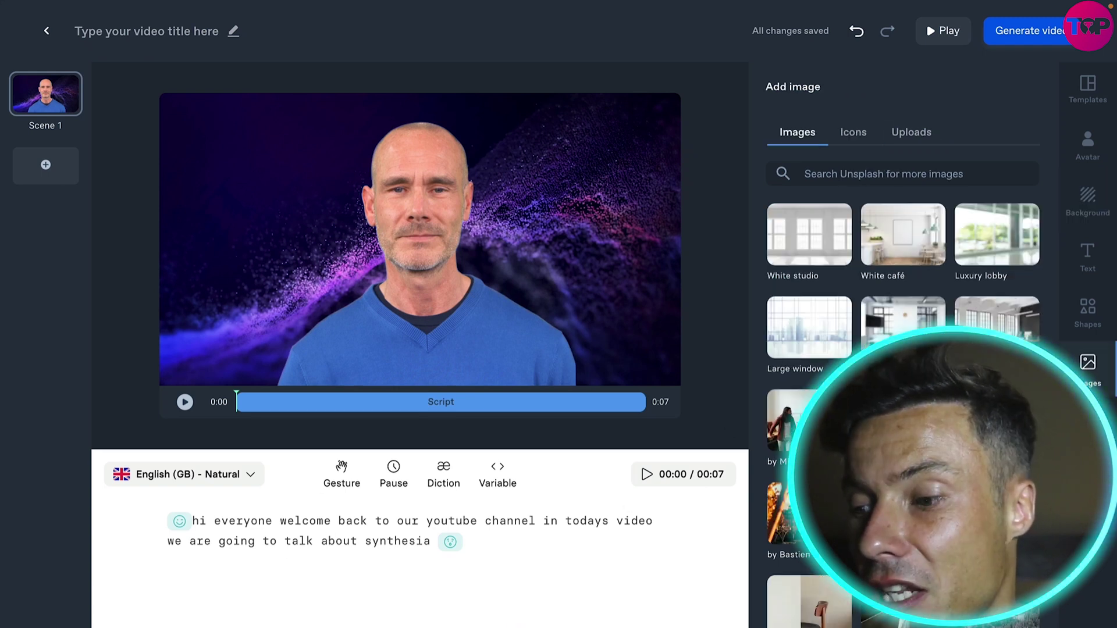
left_click(1101, 401)
left_click(1093, 308)
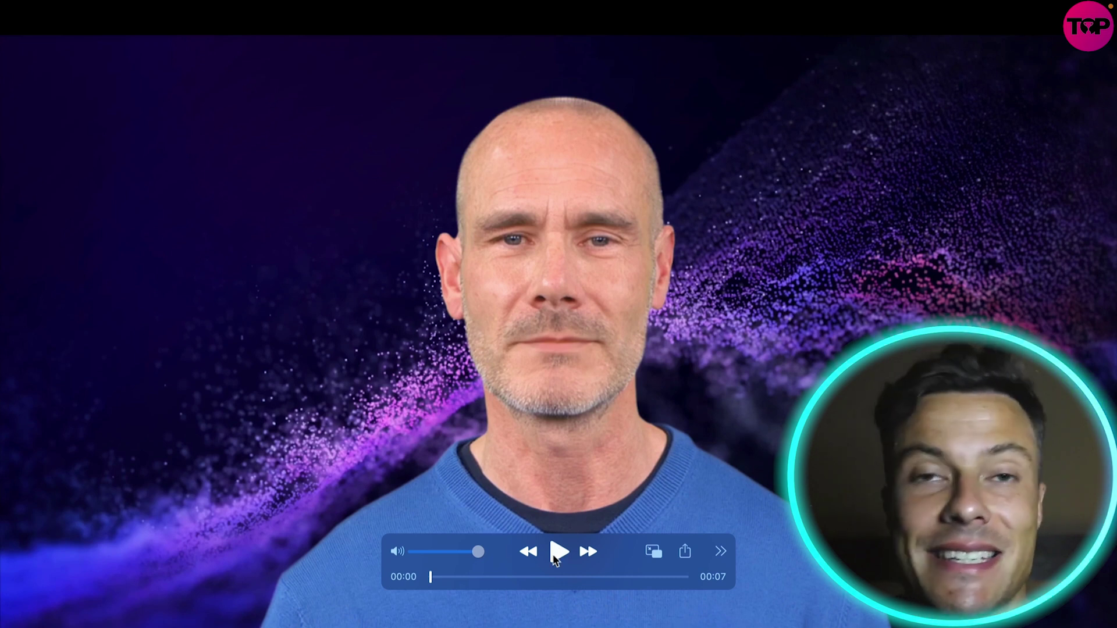
Play the finished seven-second video of Kristian over the purple particles.
left_click(558, 553)
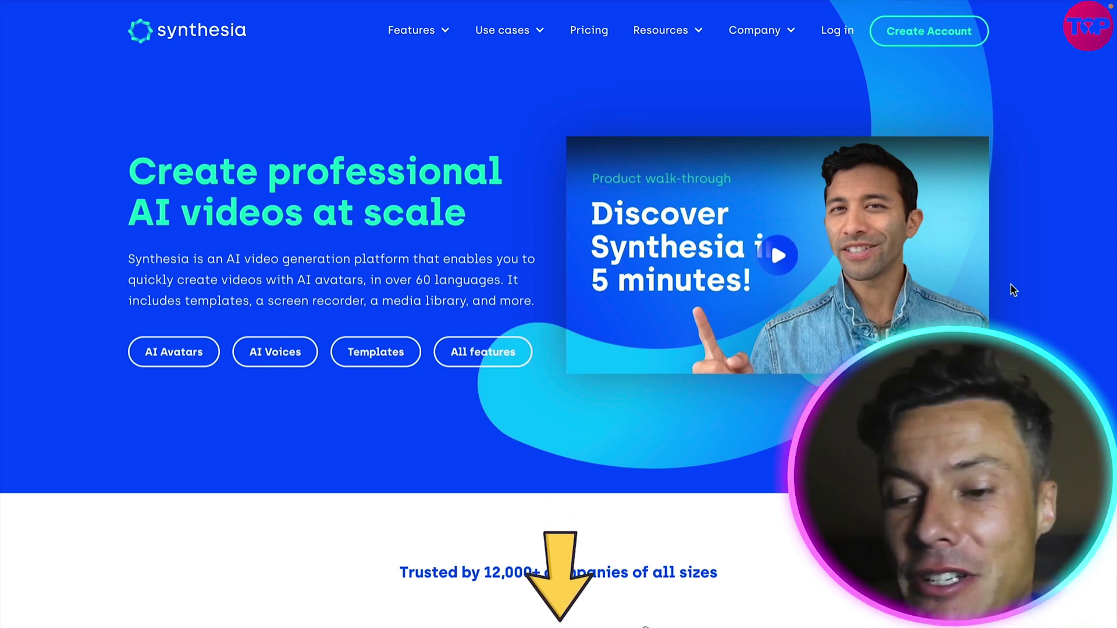
scroll(1010, 289, "down", 1)
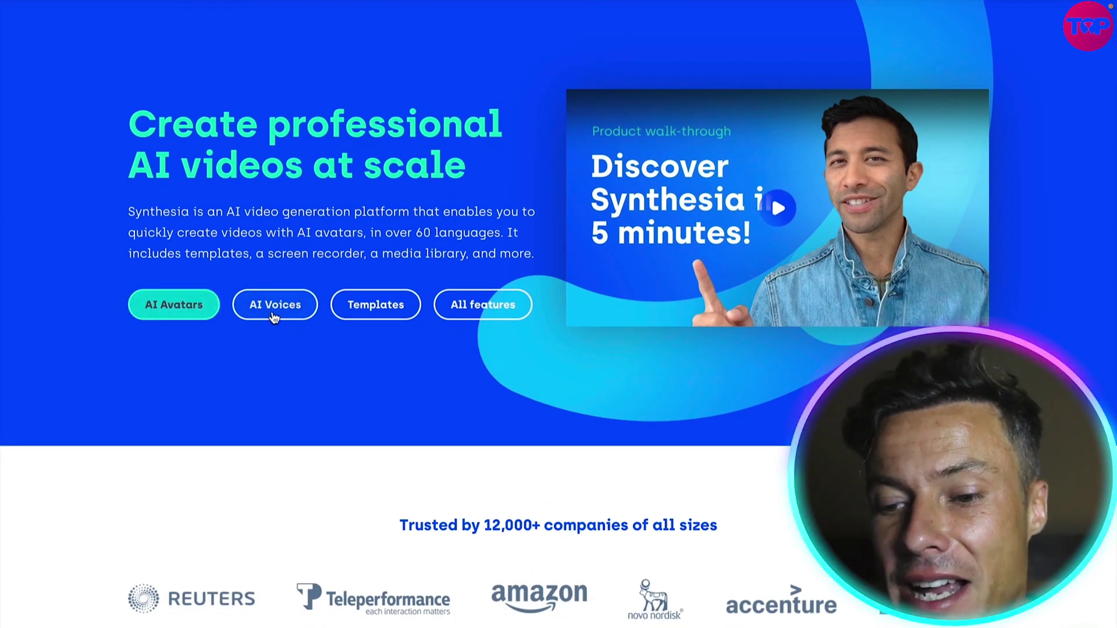
scroll(557, 316, "down", 4)
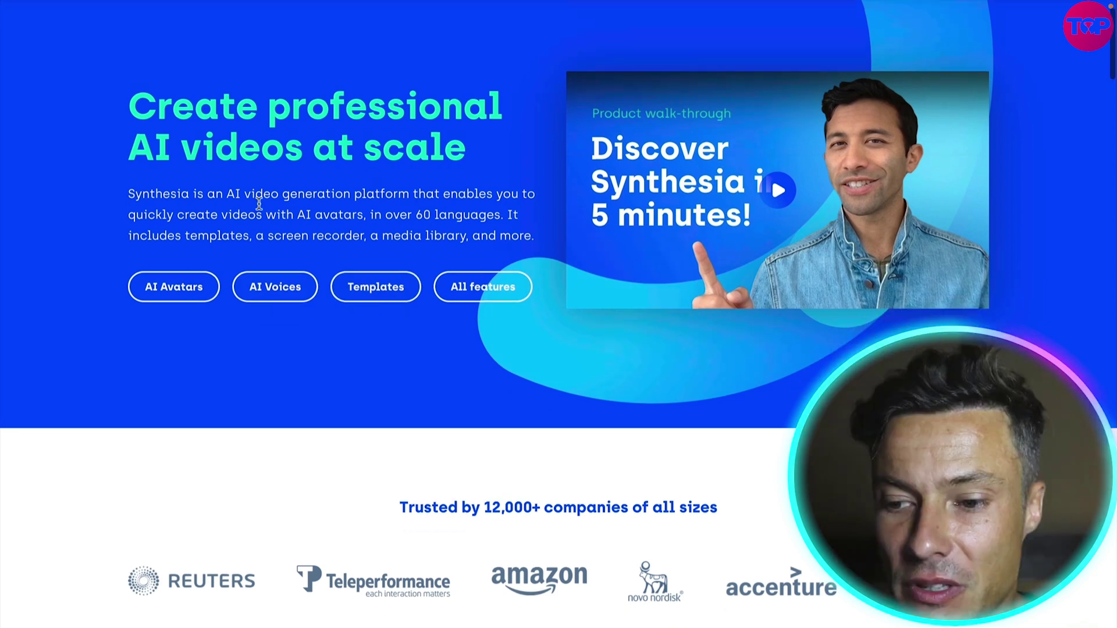
scroll(599, 431, "down", 10)
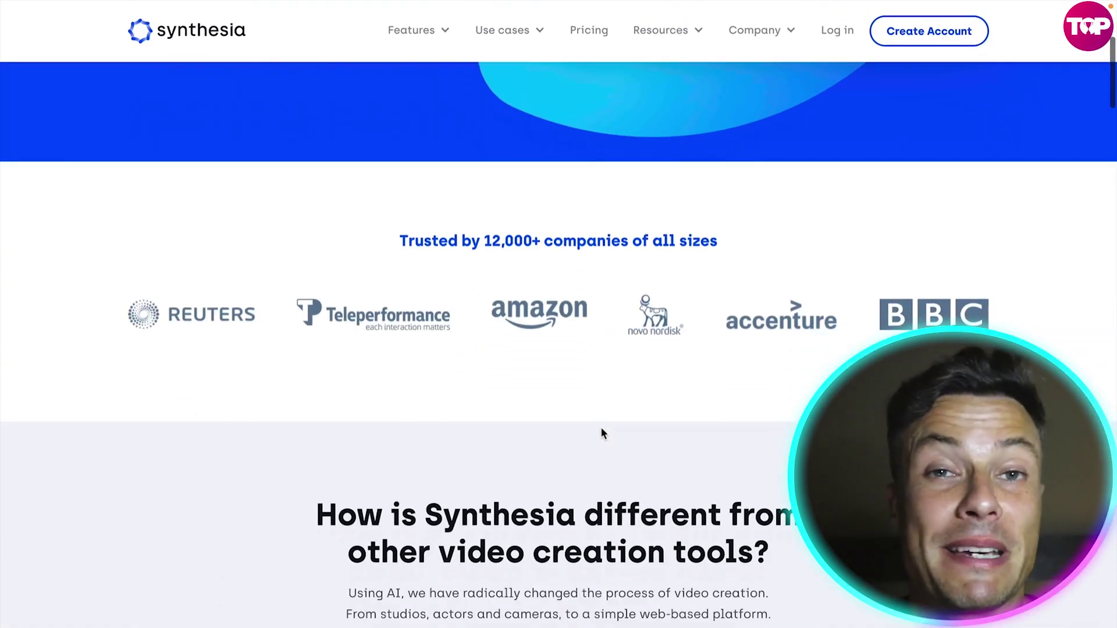
scroll(598, 431, "up", 2)
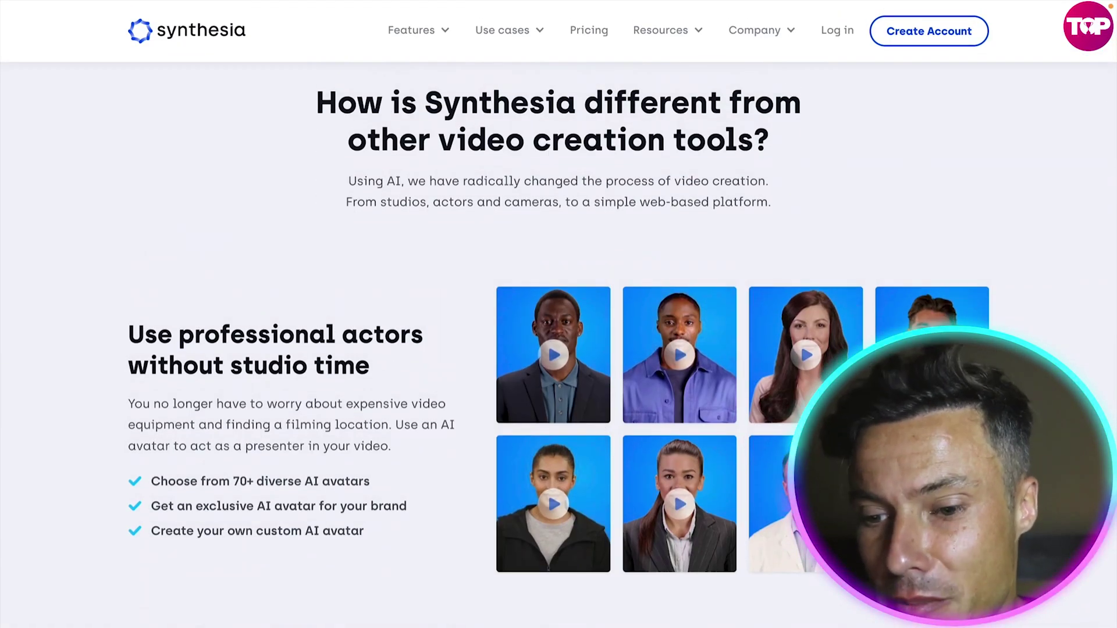
scroll(849, 317, "down", 3)
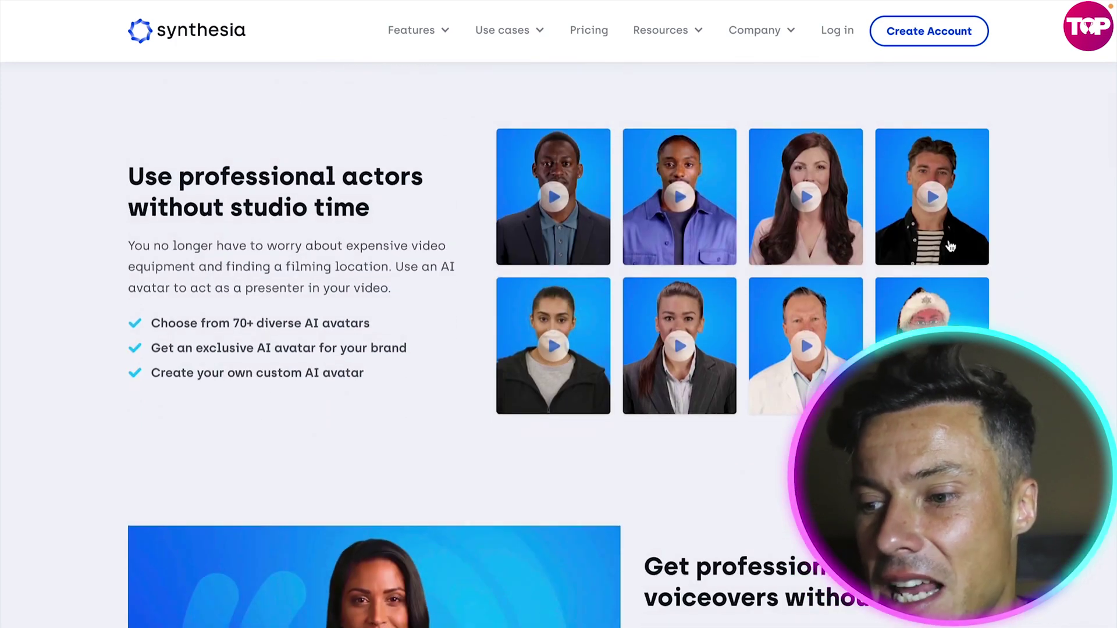
scroll(647, 295, "down", 7)
scroll(731, 257, "down", 1)
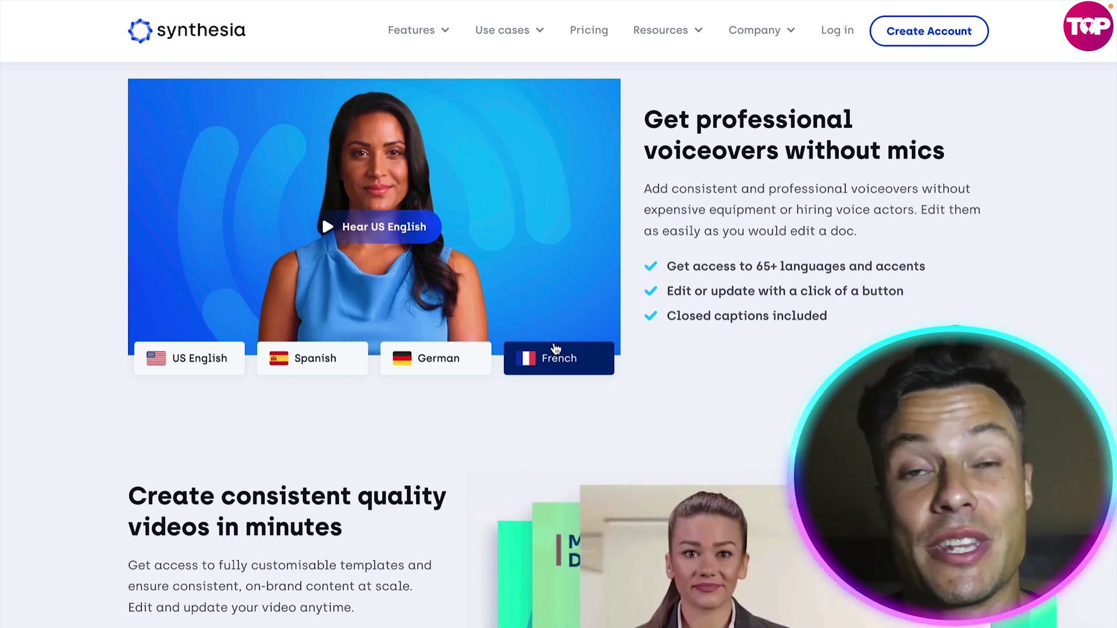
scroll(542, 309, "down", 5)
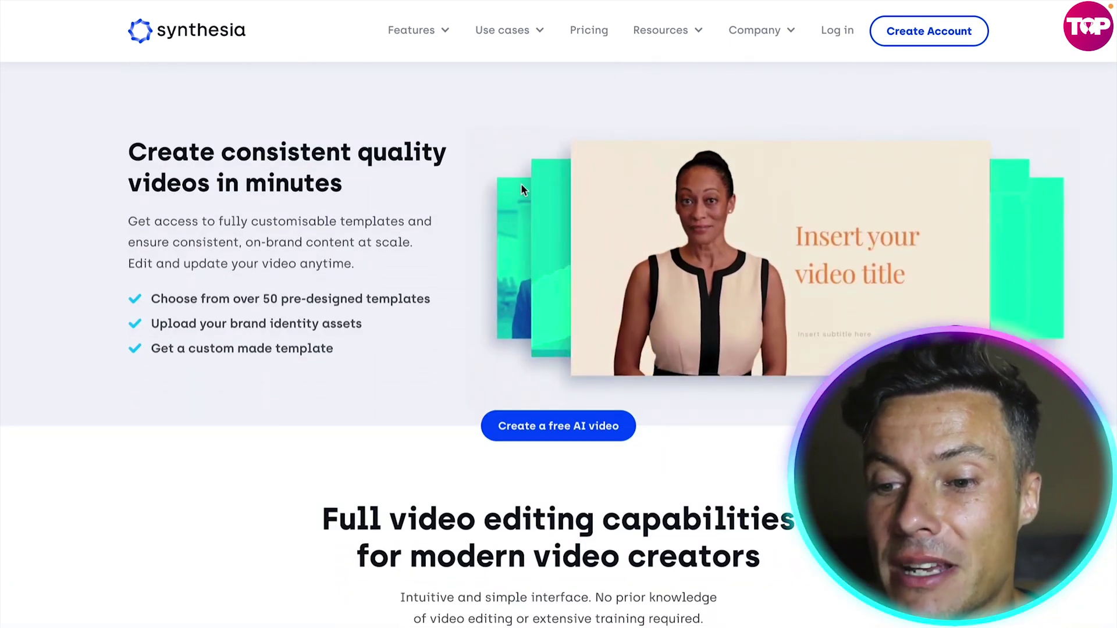
scroll(679, 253, "down", 1)
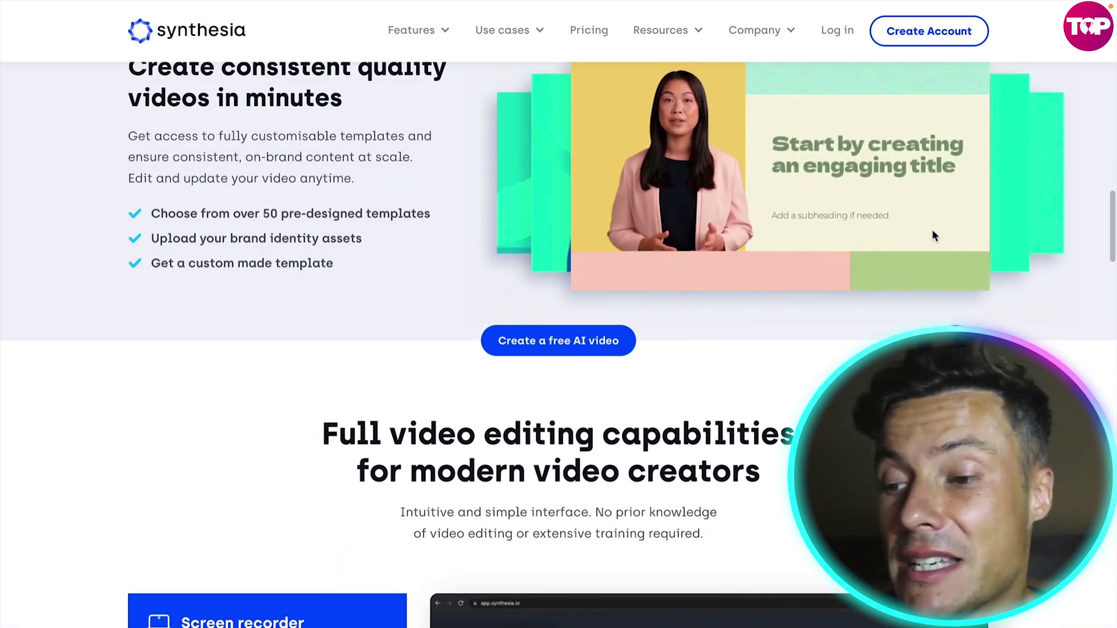
scroll(853, 275, "down", 4)
scroll(853, 277, "down", 8)
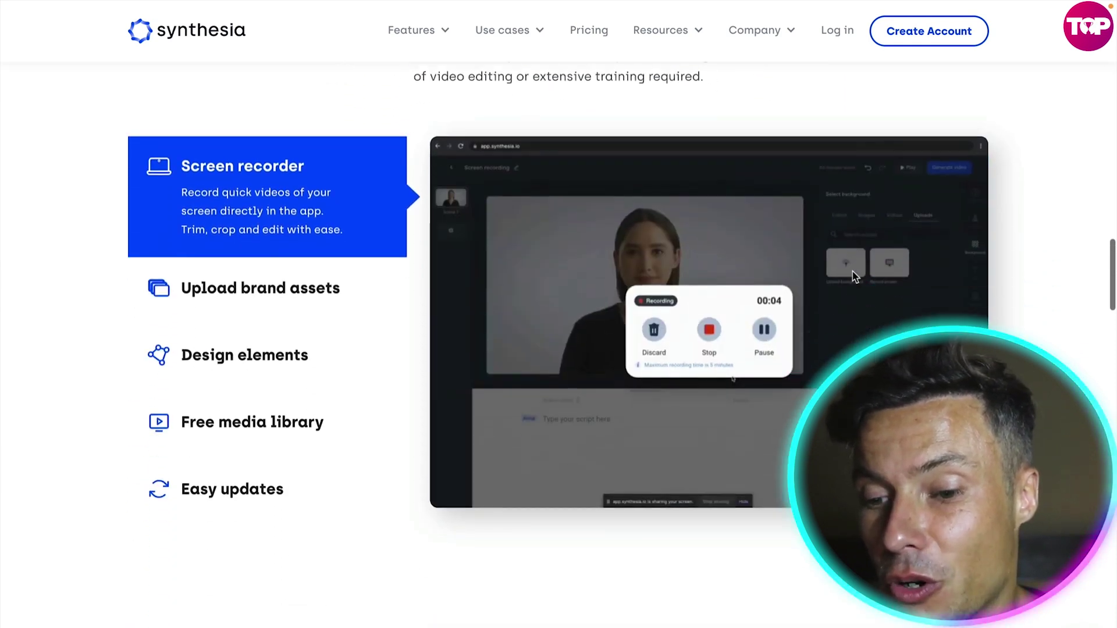
scroll(360, 305, "down", 7)
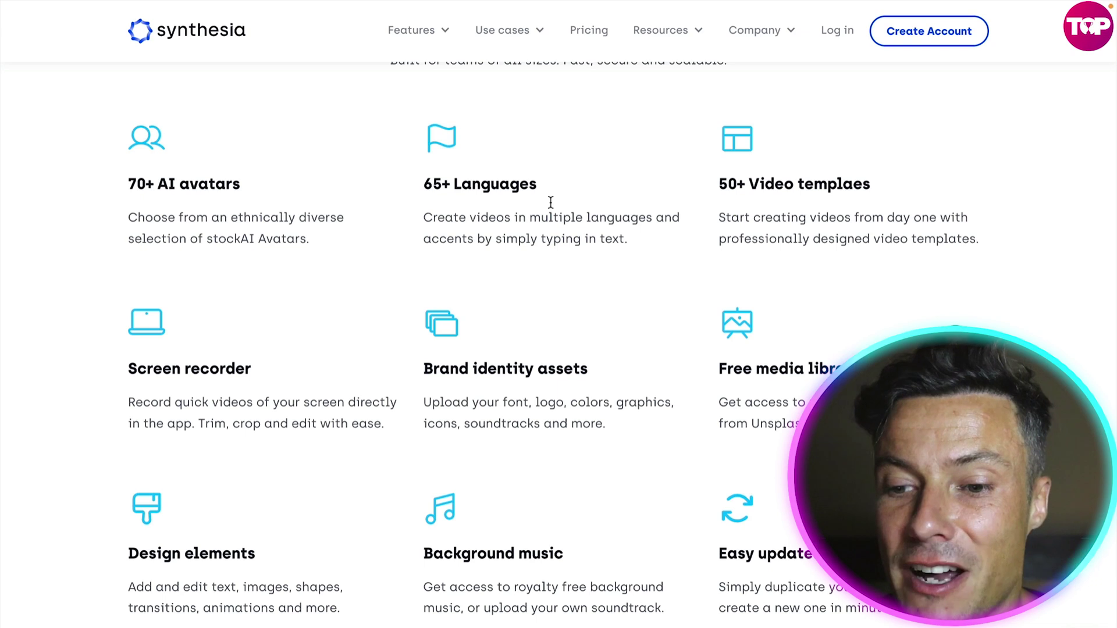
scroll(349, 174, "down", 1)
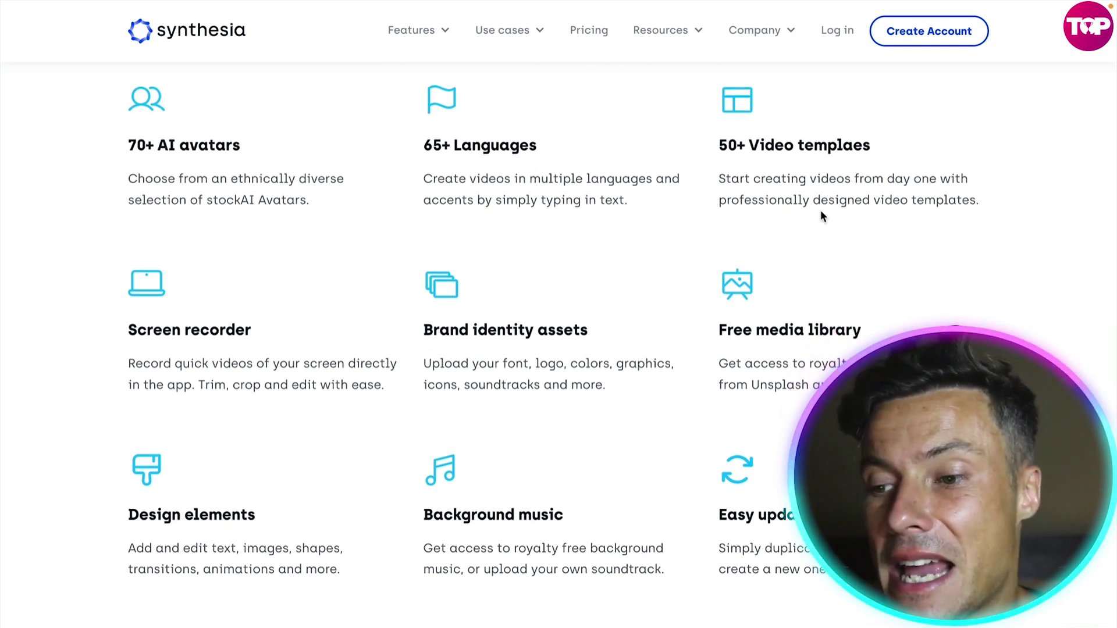
scroll(847, 209, "down", 2)
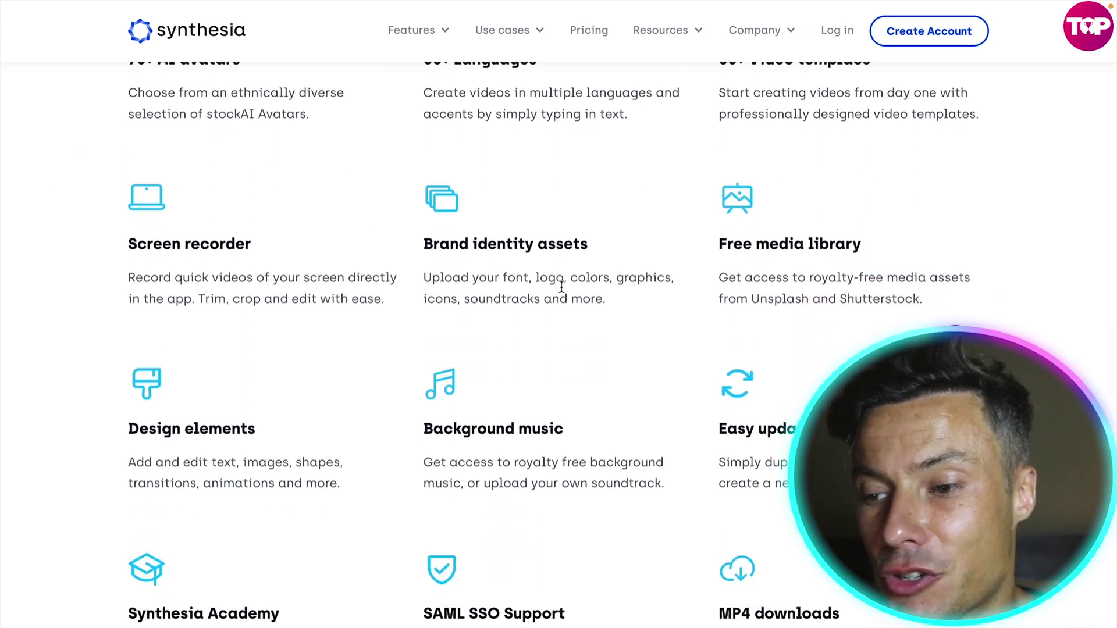
scroll(737, 258, "down", 5)
scroll(750, 223, "down", 2)
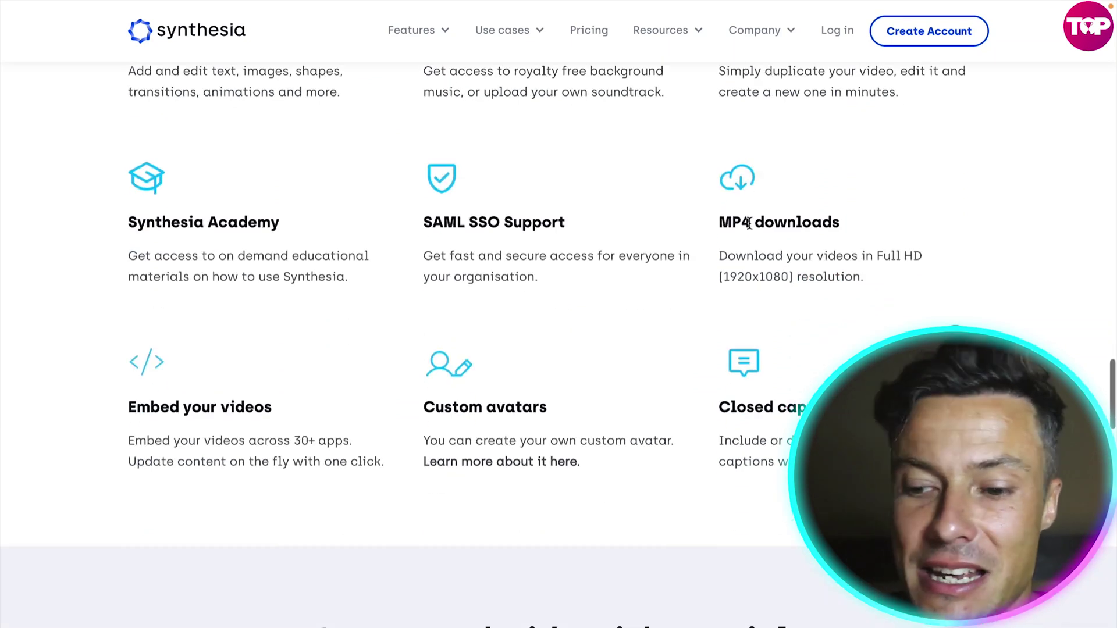
scroll(682, 228, "down", 8)
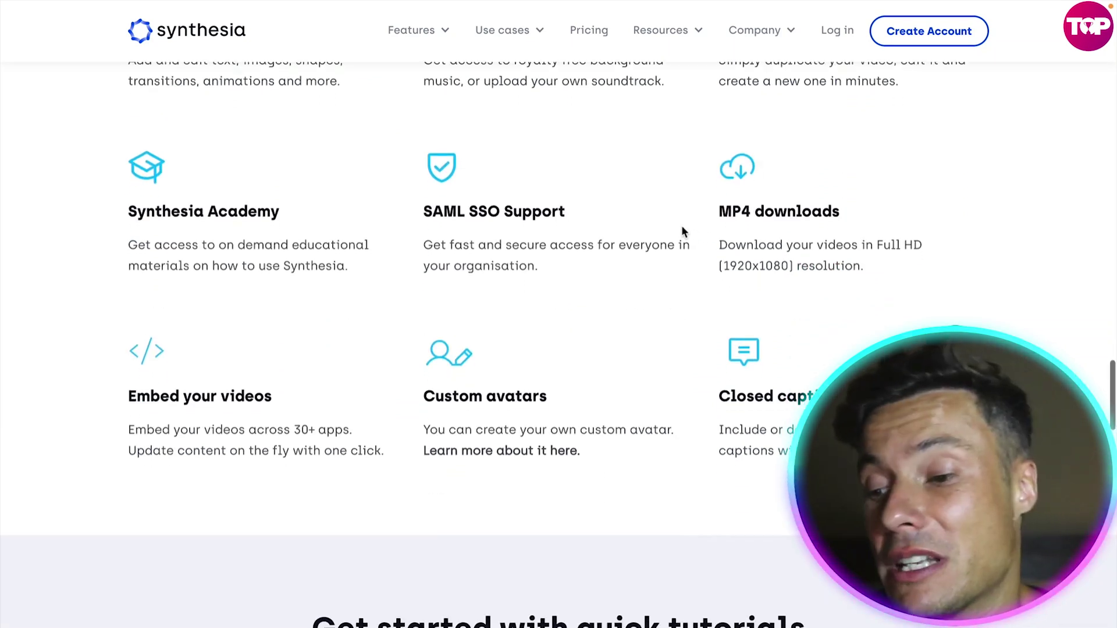
scroll(569, 529, "down", 16)
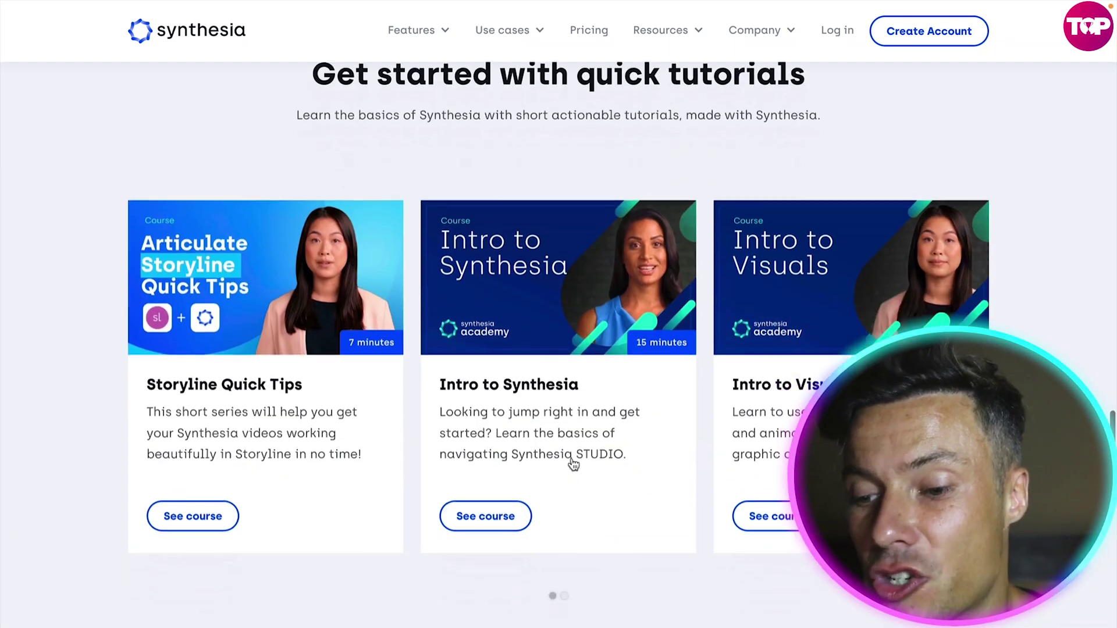